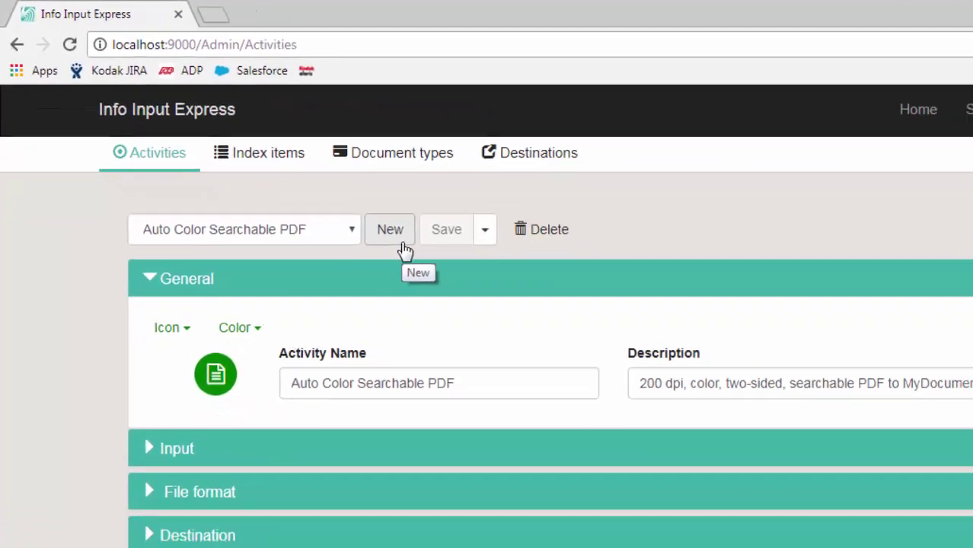
Step: Start a new activity, replace its default name with 'Barcode Reader', and create it
left_click(404, 246)
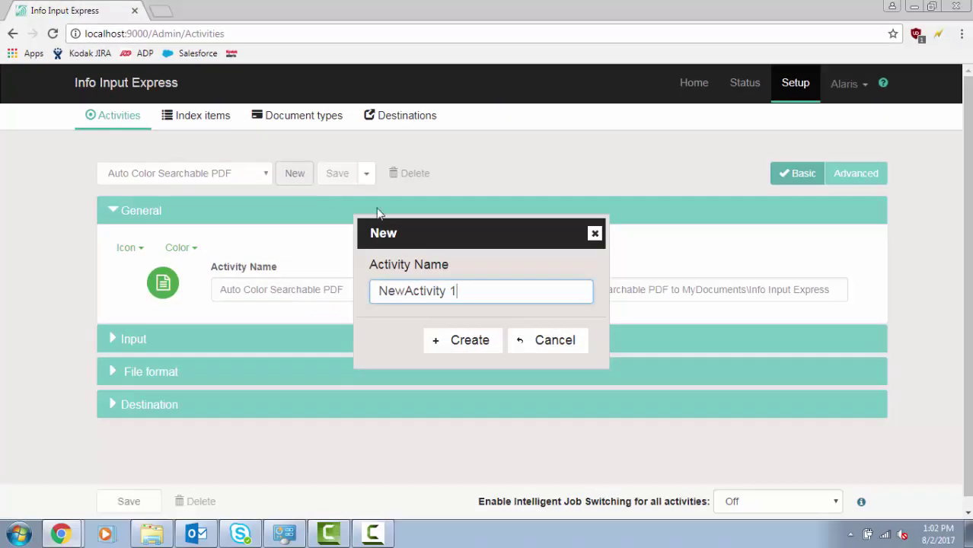
left_click_drag(476, 289, 240, 239)
type("Ba")
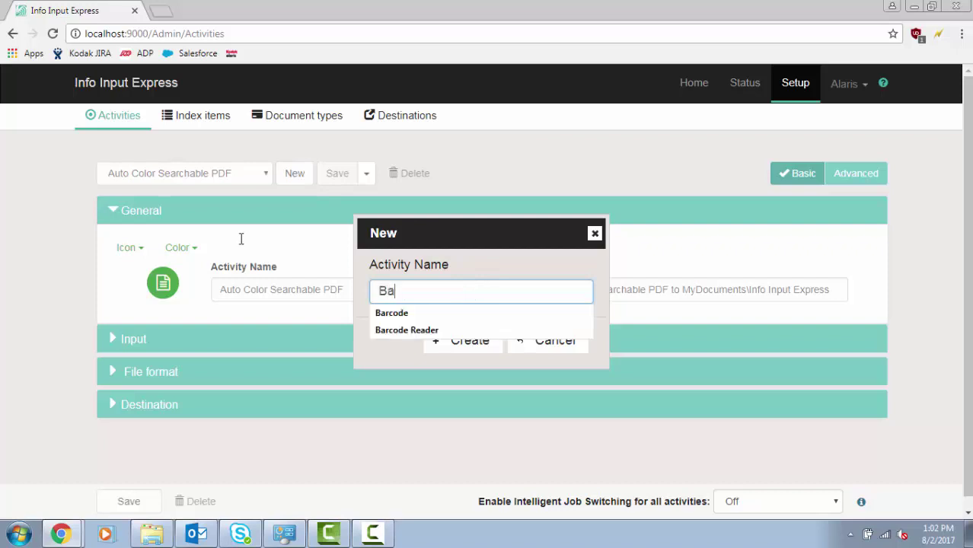
type("rcode Reader")
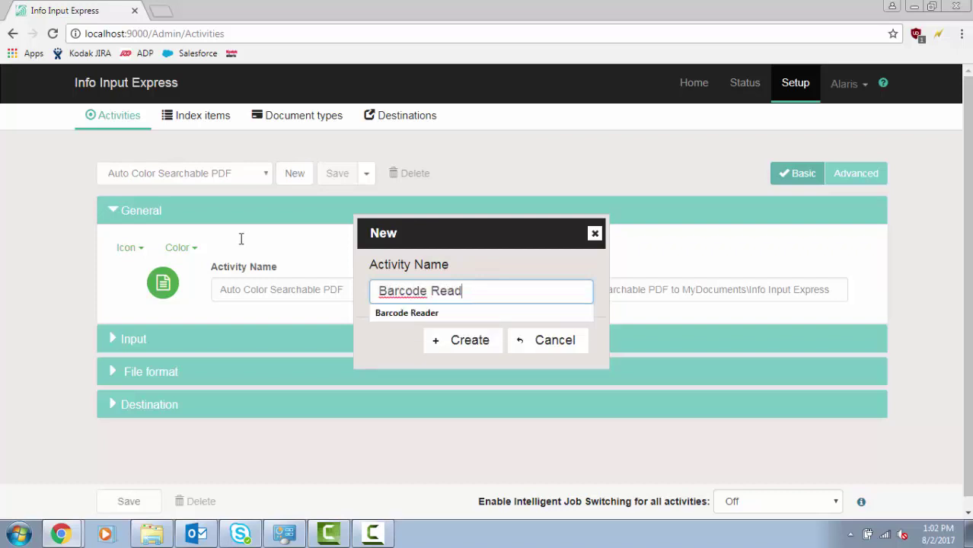
left_click(470, 342)
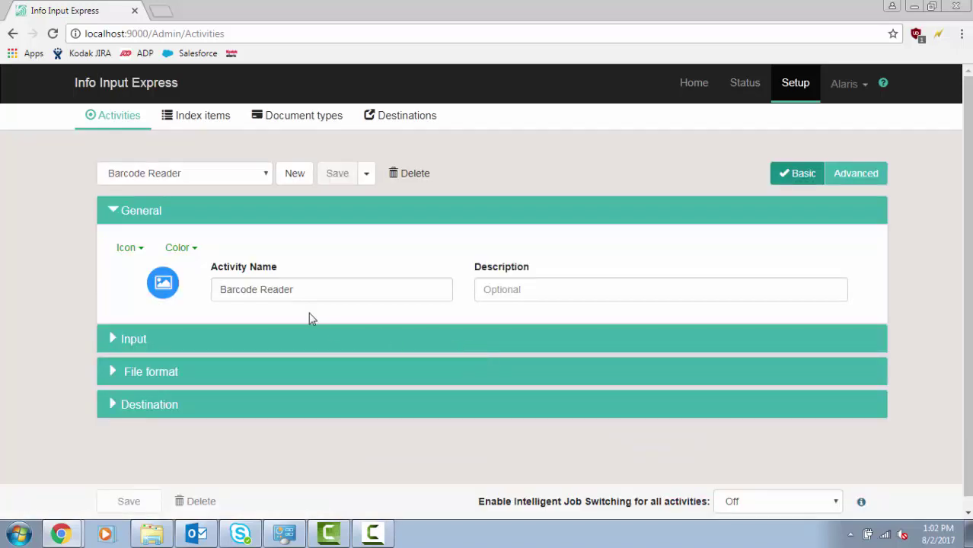
Step: Choose the Barcode icon for the activity and colour it Lightblue
left_click(139, 258)
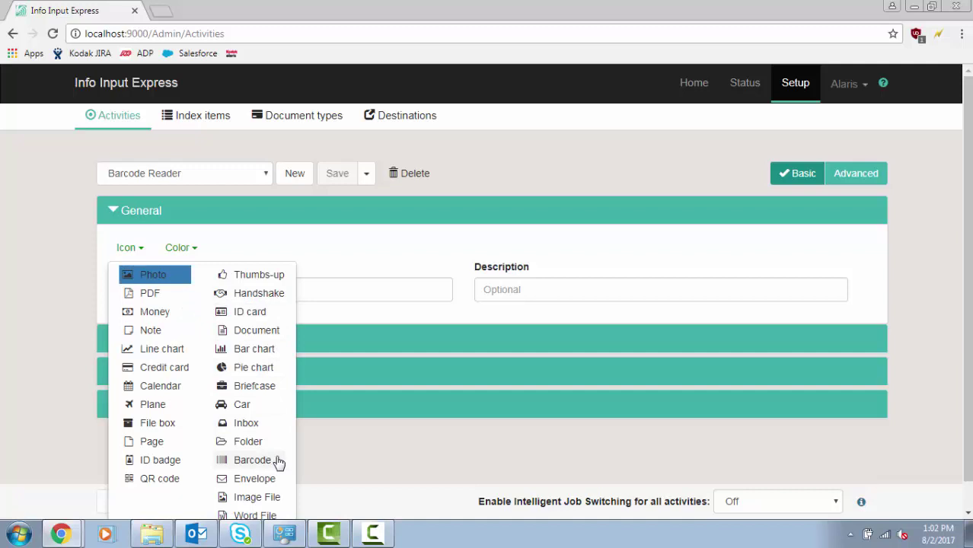
left_click(252, 460)
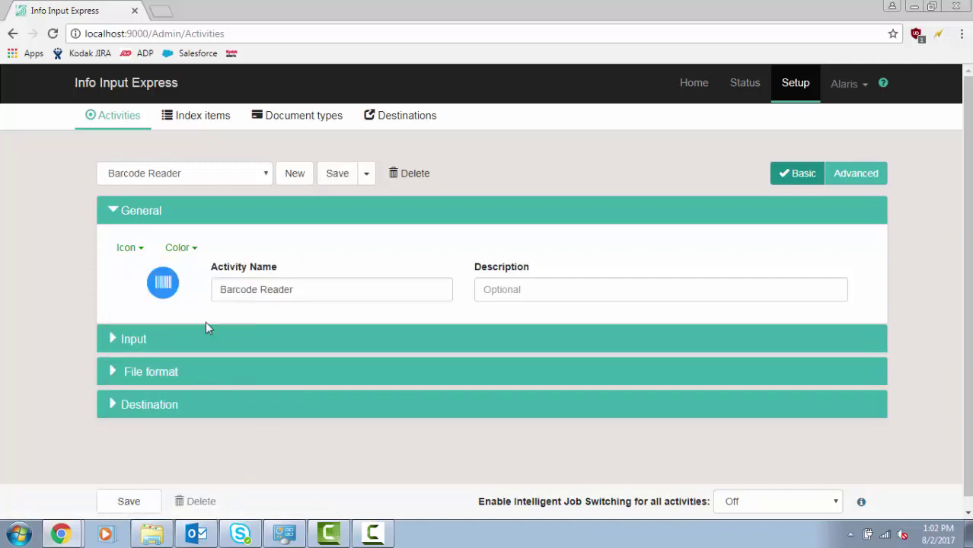
left_click(195, 251)
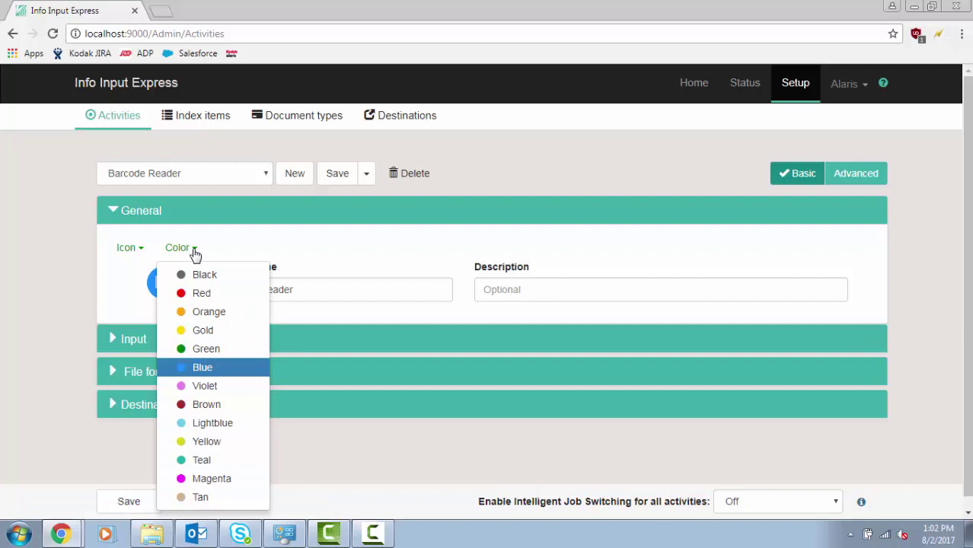
left_click(240, 433)
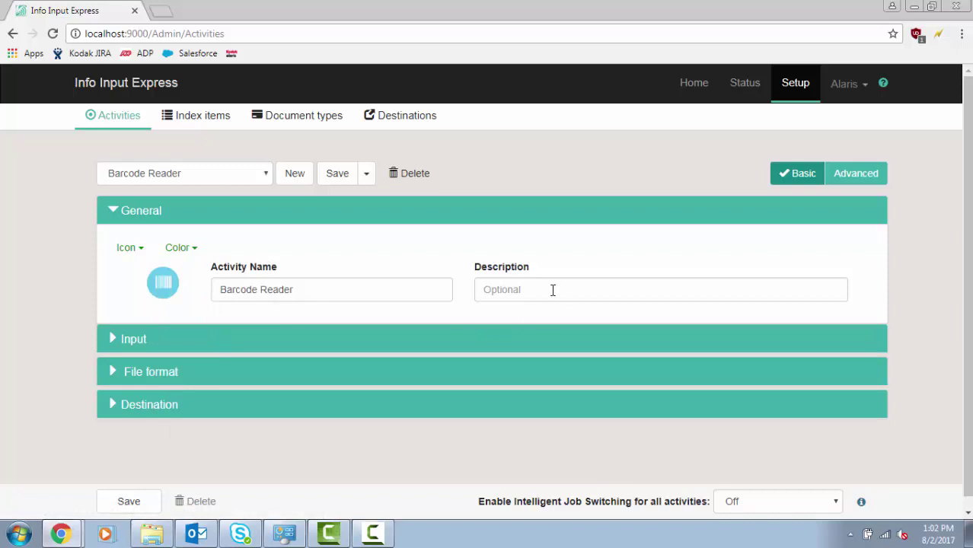
Step: Add Document without Index, turn off indexing, keep English OCR, and show the one-click OCR language selector
left_click(347, 348)
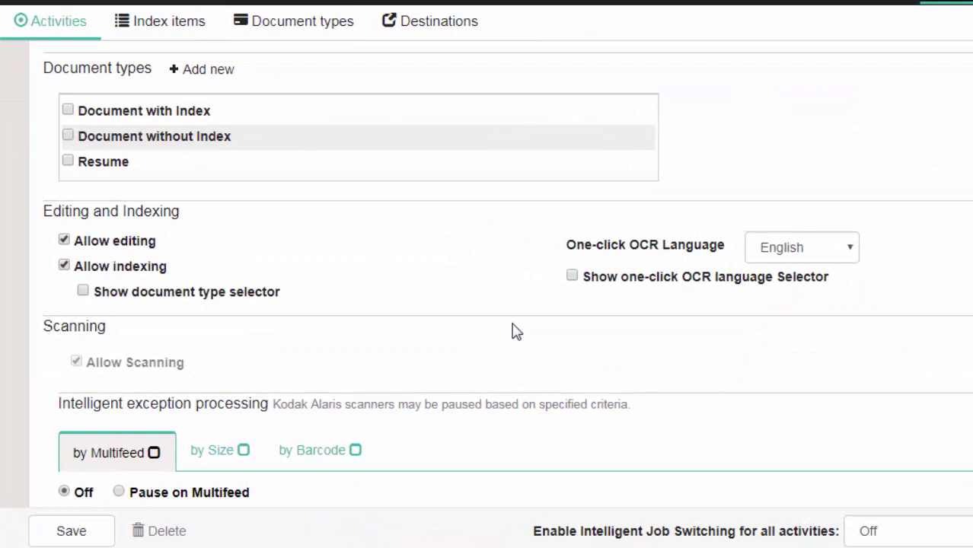
left_click(68, 137)
left_click(64, 266)
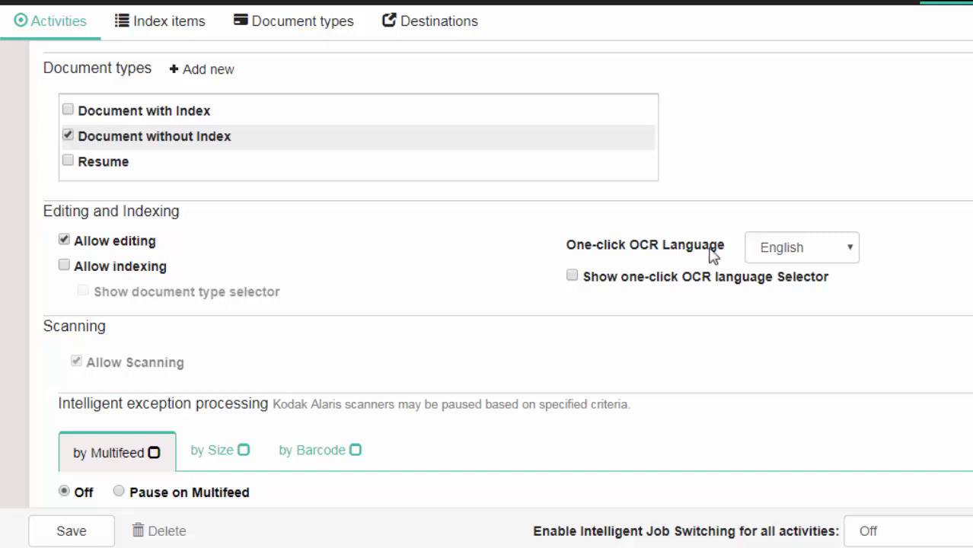
left_click(853, 253)
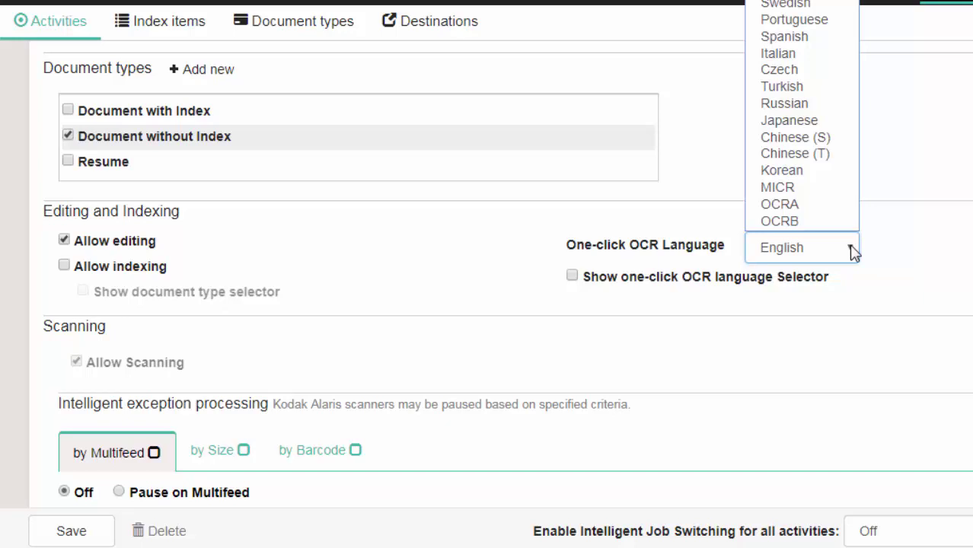
left_click(853, 253)
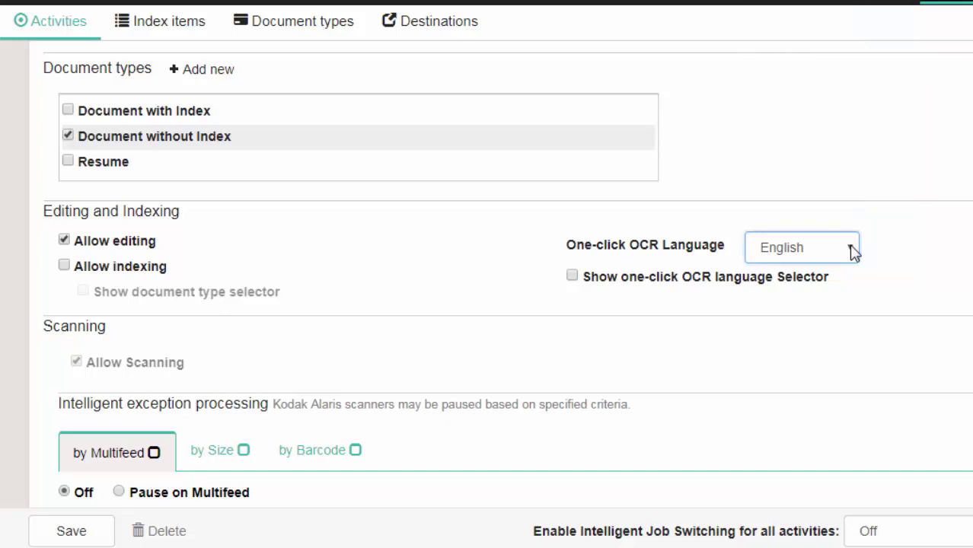
left_click(572, 277)
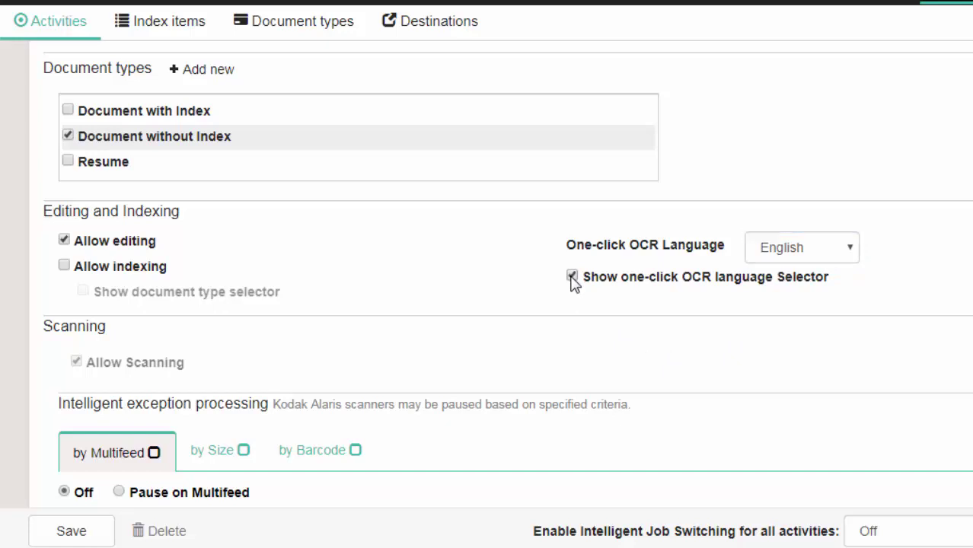
Step: Hide the one-click OCR language selector again
left_click(571, 277)
scroll(330, 350, "down", 1)
scroll(330, 350, "down", 5)
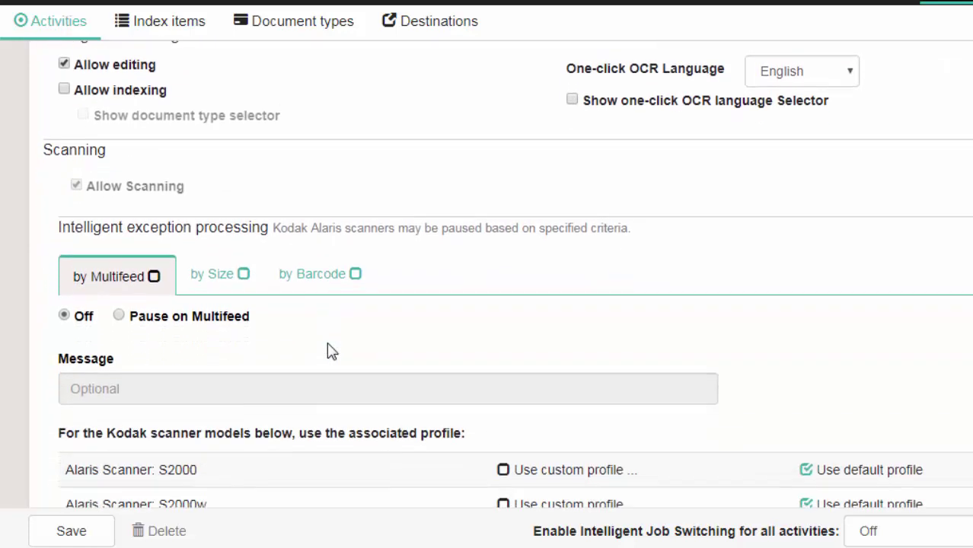
Step: Pause scanning on multifeed detection and display the TWAIN user interface for other scanner models
mouse_move(184, 196)
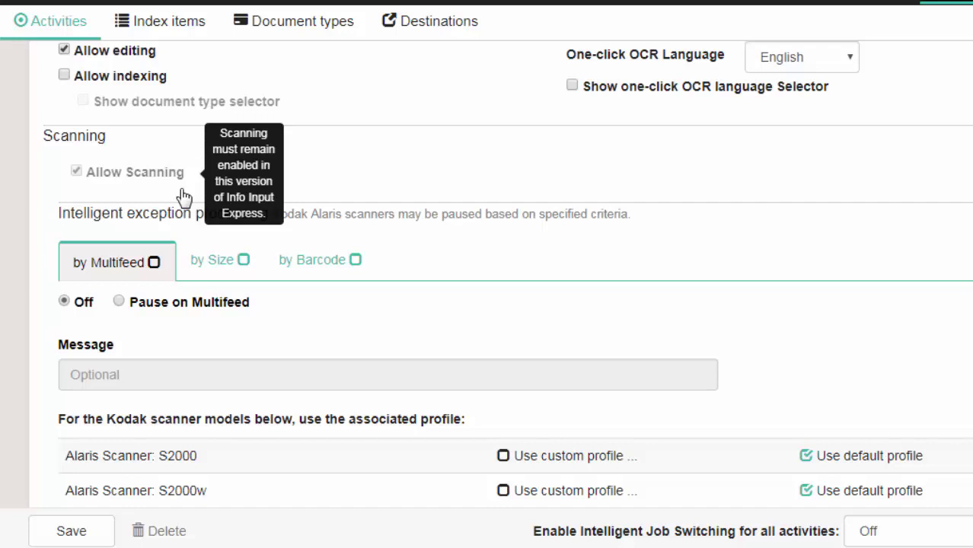
scroll(246, 308, "down", 3)
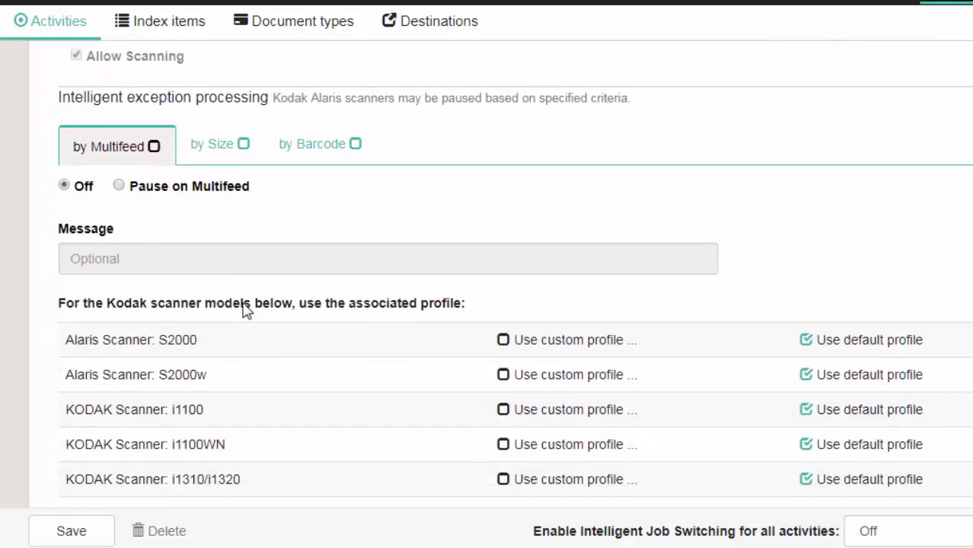
scroll(245, 308, "down", 1)
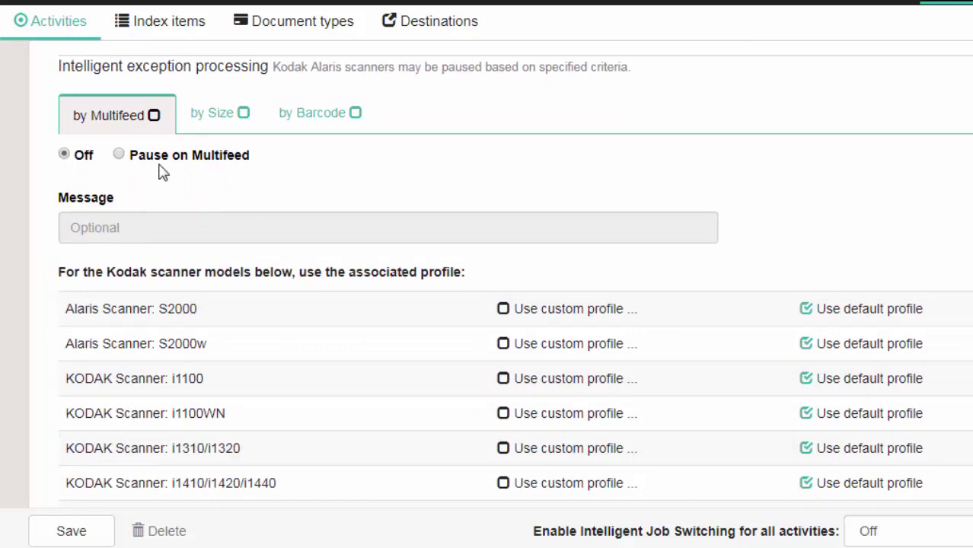
left_click(120, 155)
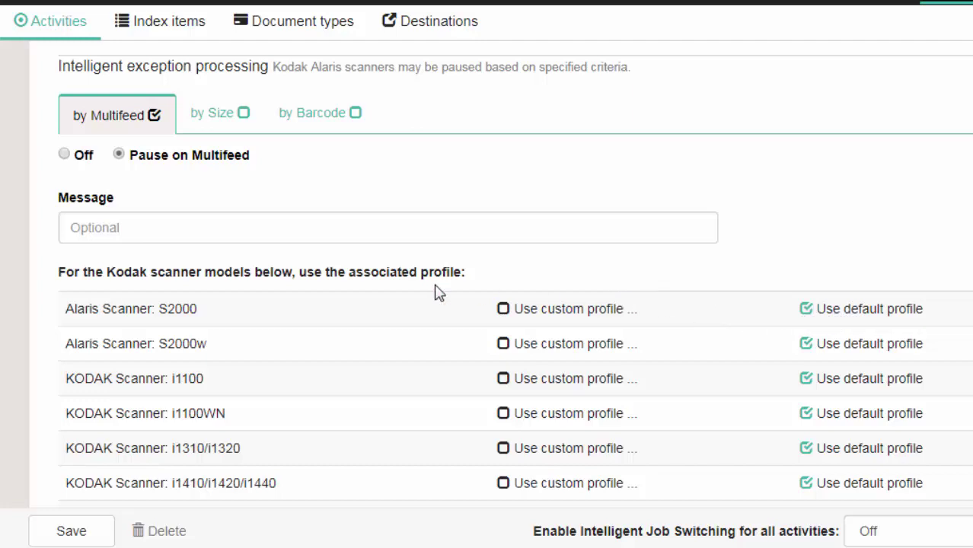
scroll(405, 307, "down", 7)
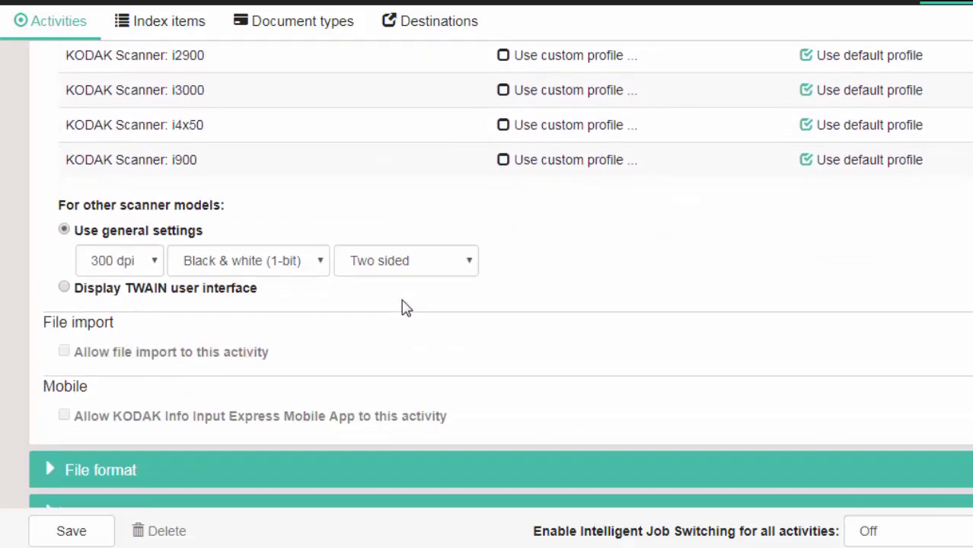
left_click(155, 296)
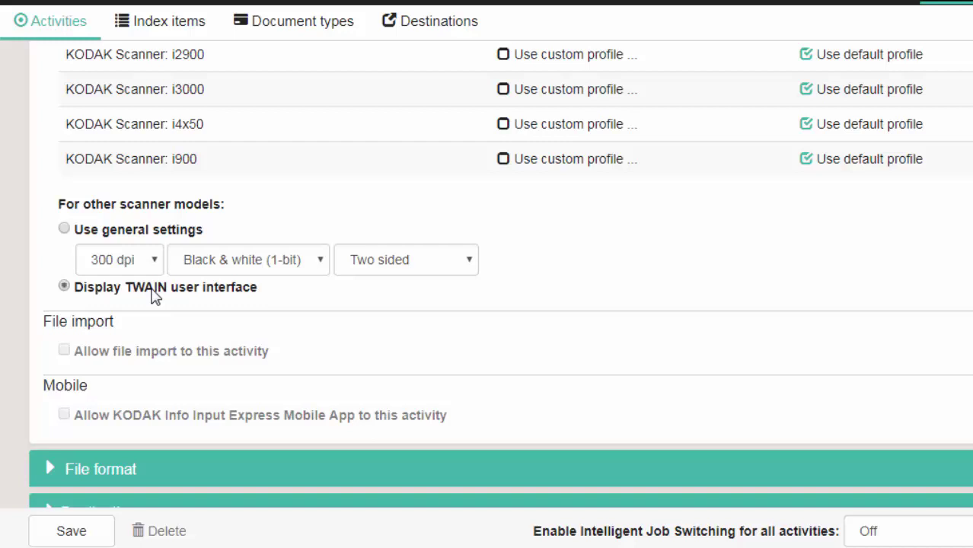
Step: Expand File format settings, leaving Searchable PDF output and English as primary language
left_click(188, 469)
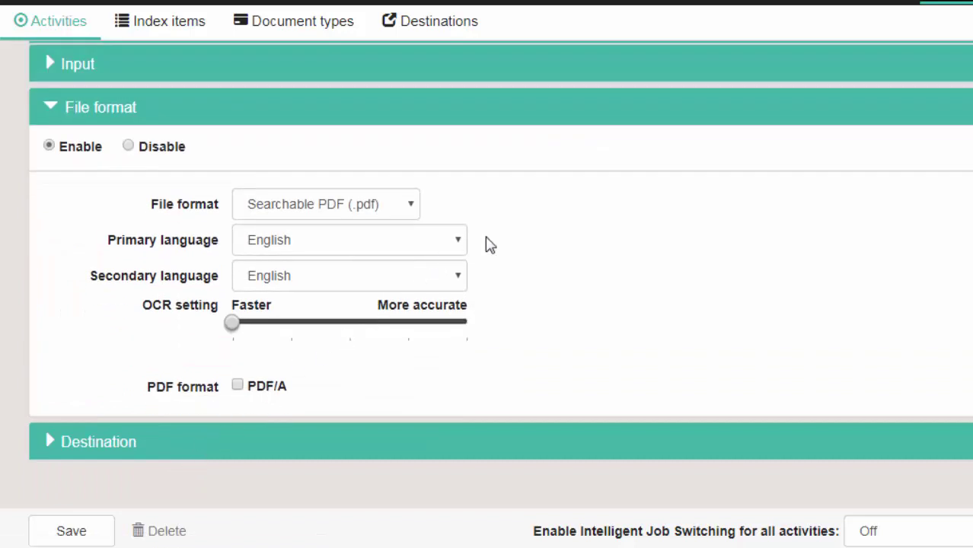
left_click(410, 211)
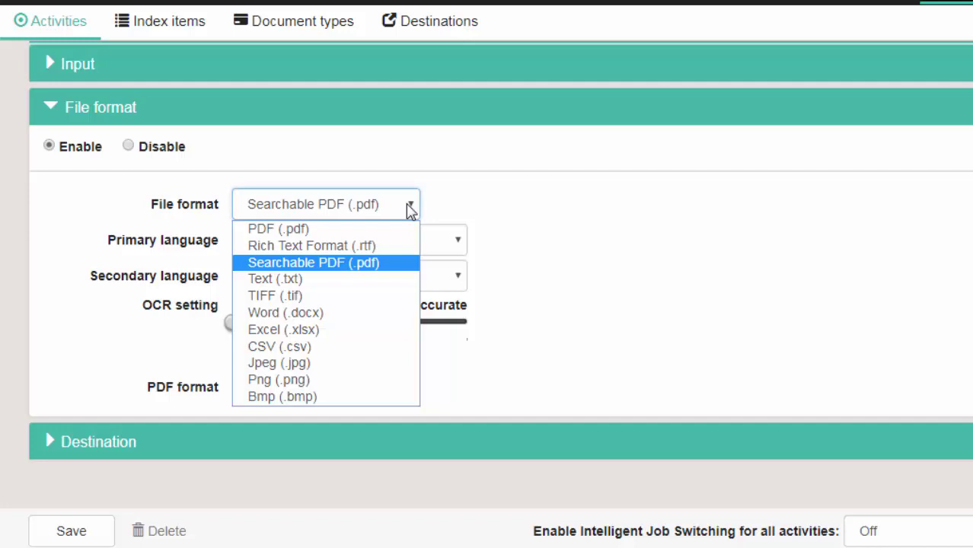
left_click(409, 210)
left_click(459, 244)
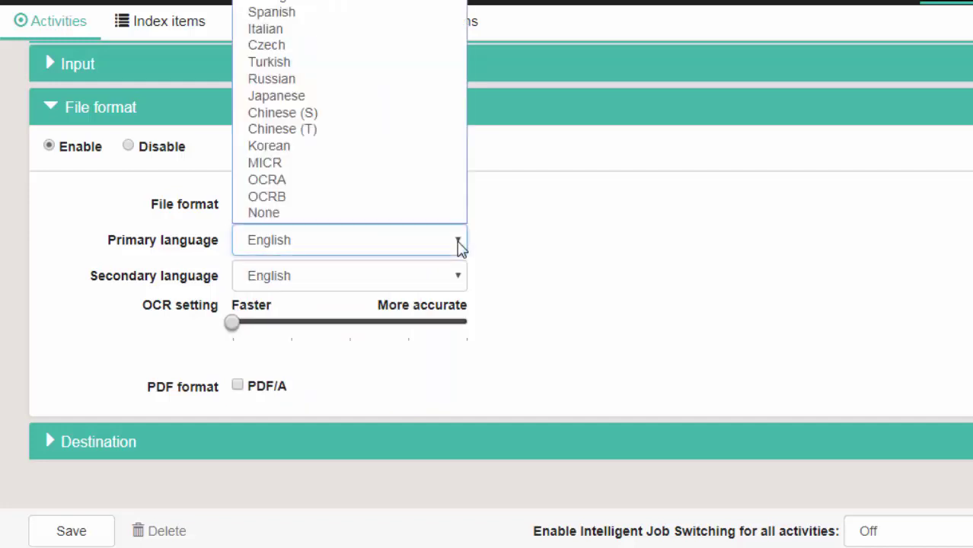
left_click(459, 244)
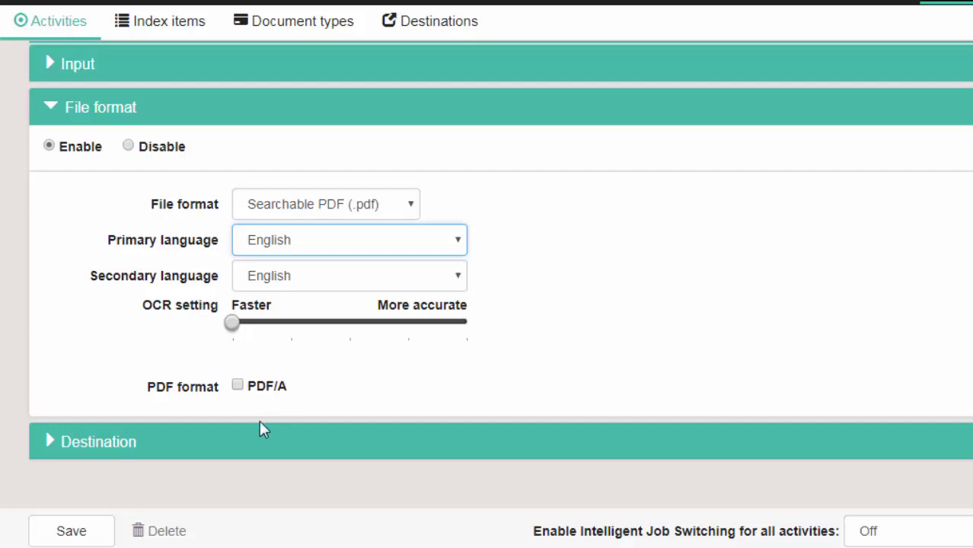
Step: Show the C:\Express Documents destination, then save the activity and confirm
left_click(223, 444)
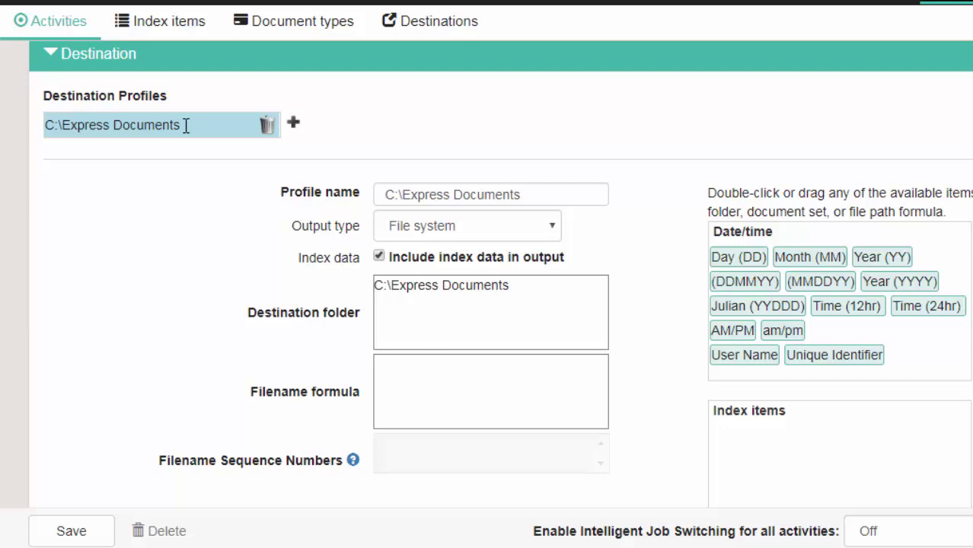
left_click(82, 533)
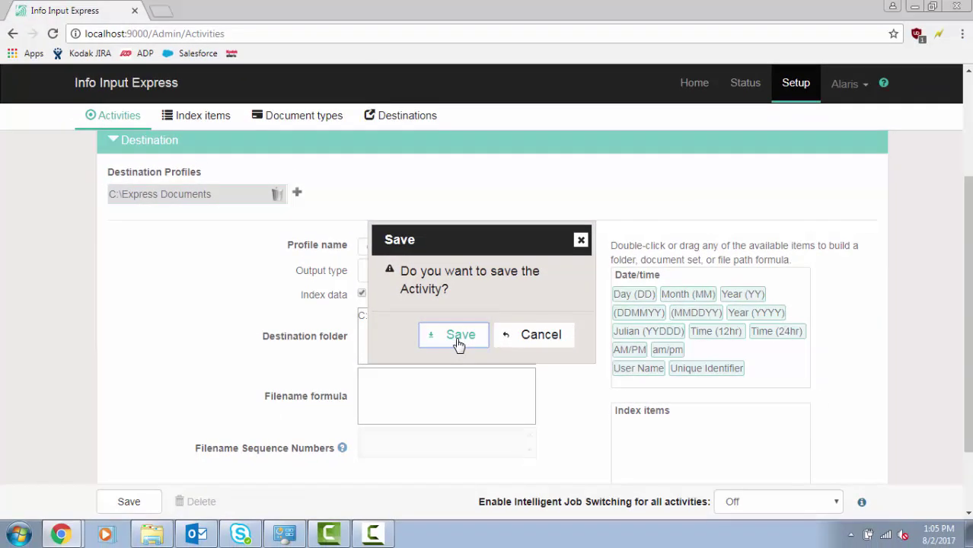
left_click(458, 338)
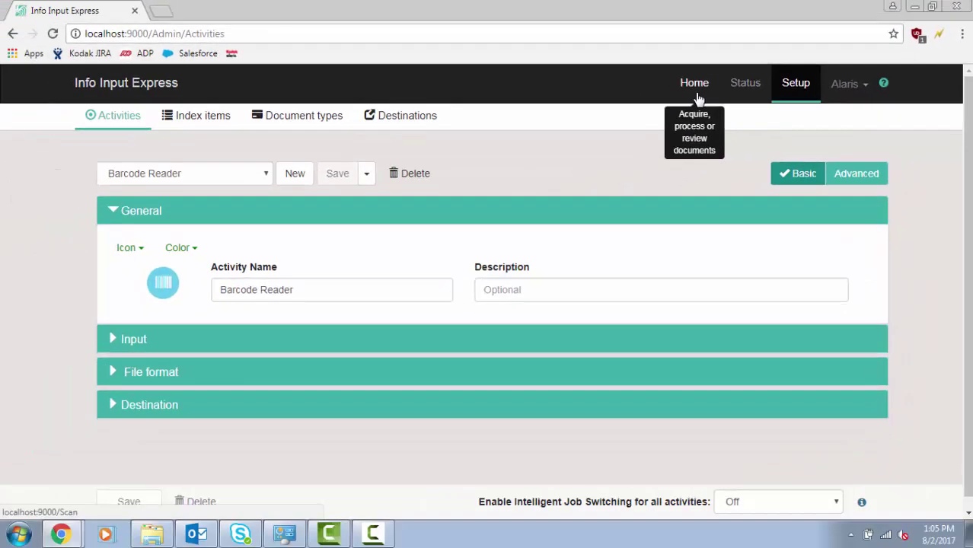
Step: On the Home page, drag the Barcode Reader tile ahead of Black and White PDF
left_click(698, 97)
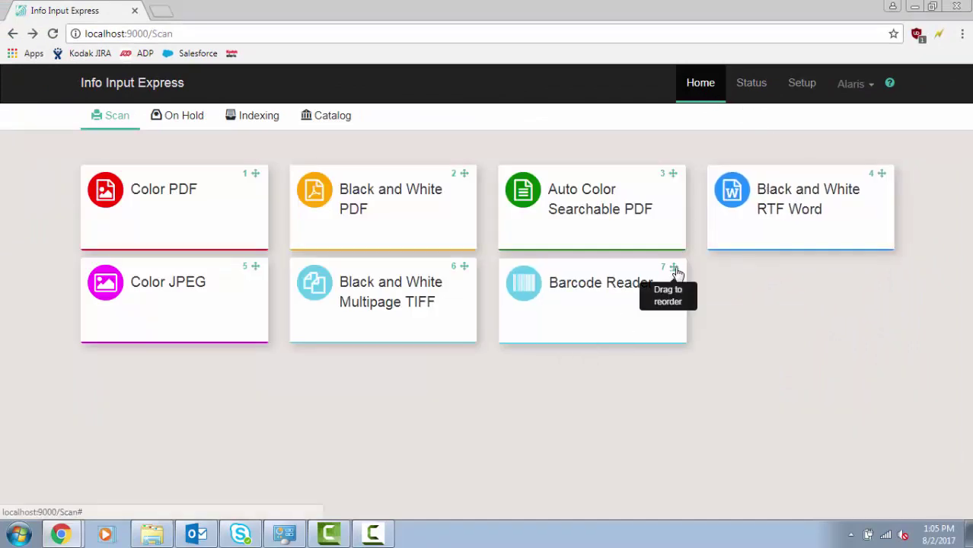
left_click_drag(671, 268, 224, 191)
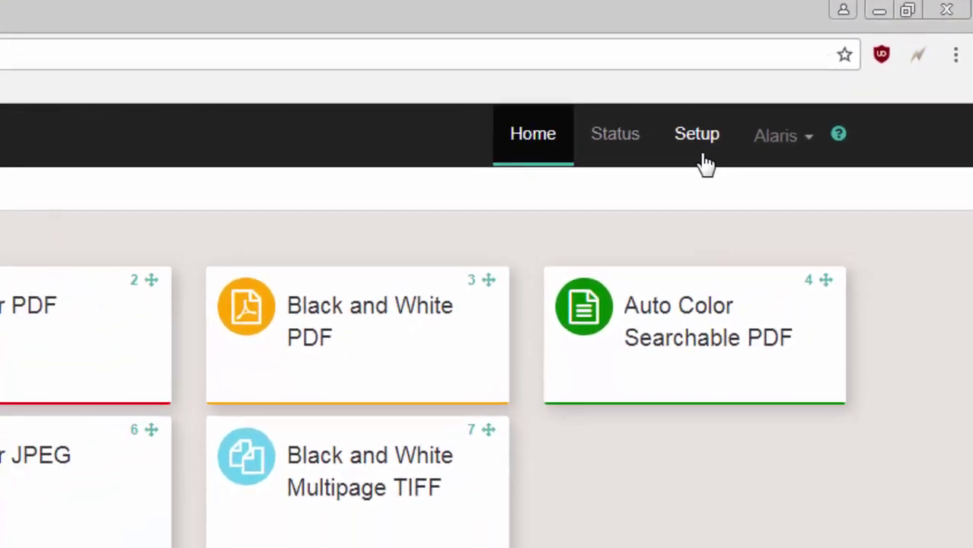
Step: In Setup, select the Barcode Reader activity and delete it, confirming the deletion
left_click(683, 168)
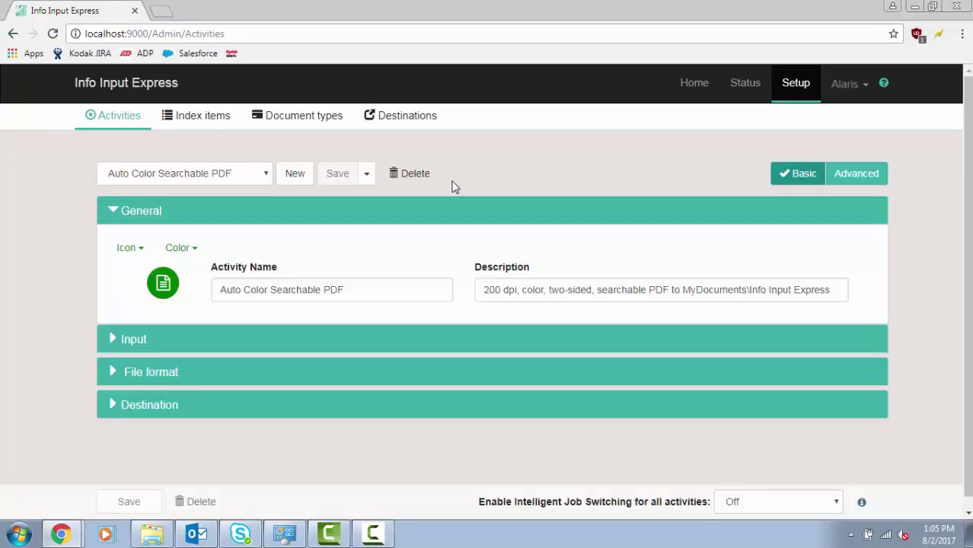
left_click(262, 173)
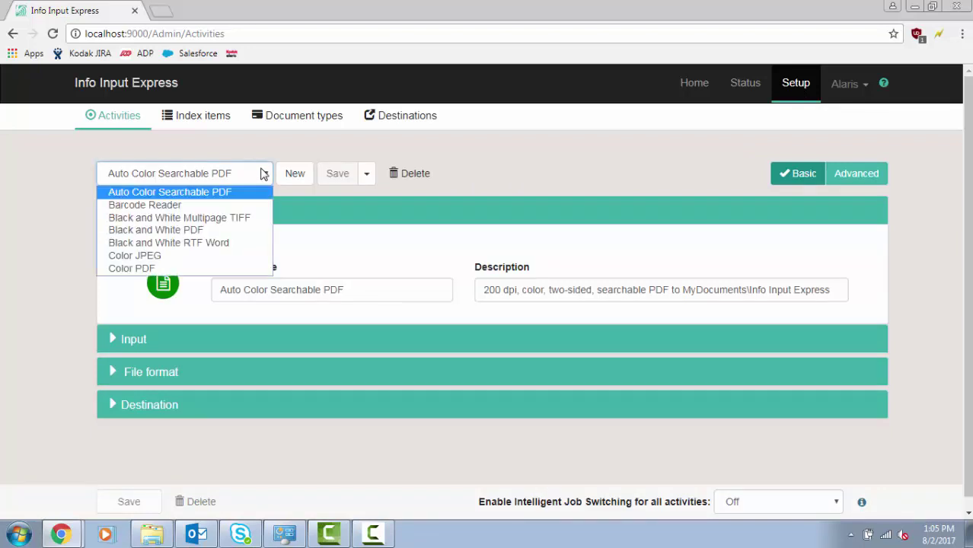
left_click(247, 206)
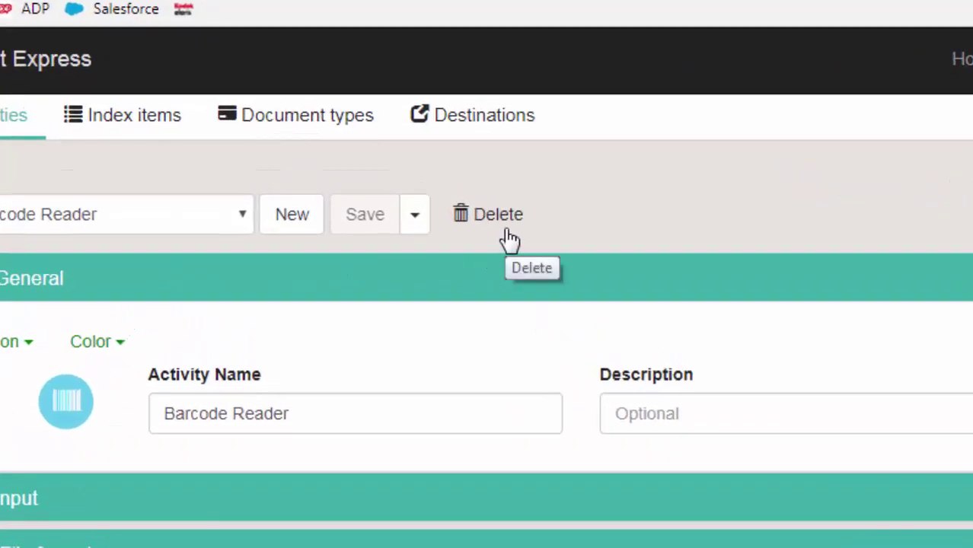
left_click(507, 236)
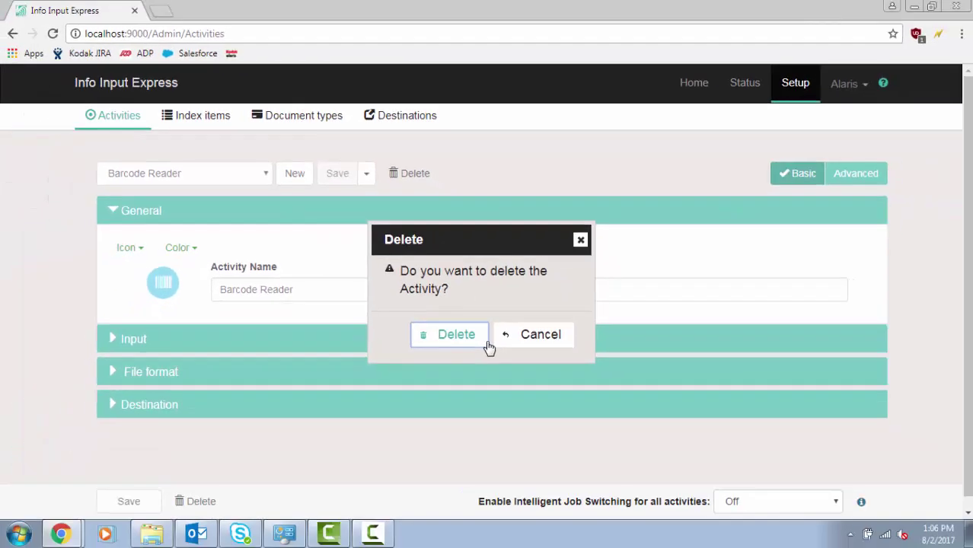
left_click(488, 344)
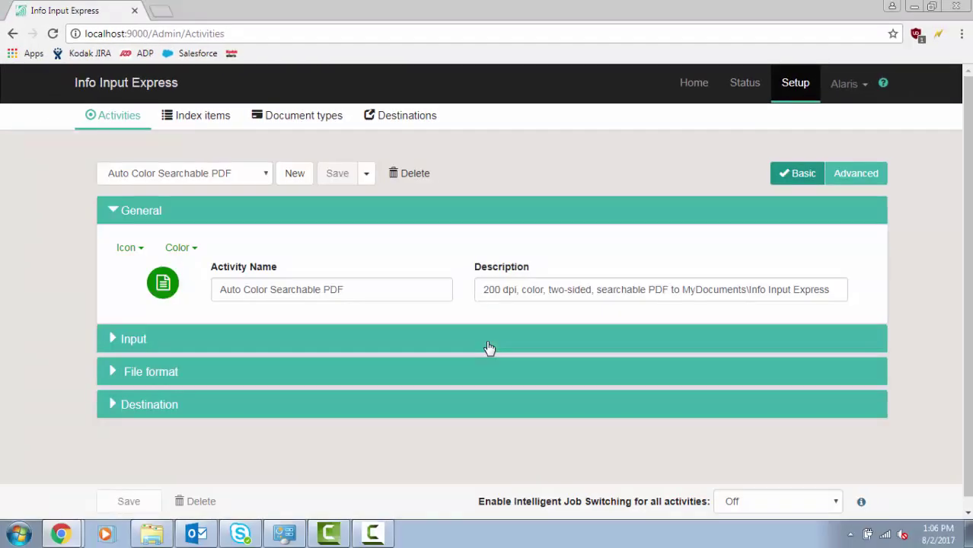